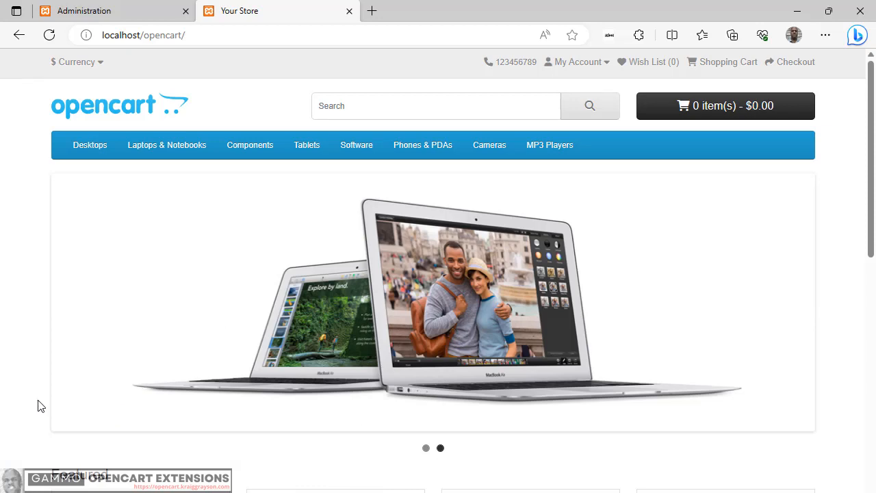
# Step: Examine the storefront home page, including the featured products and their add-to-cart, wish list and compare options
pyautogui.scroll(-3, 19, 366)
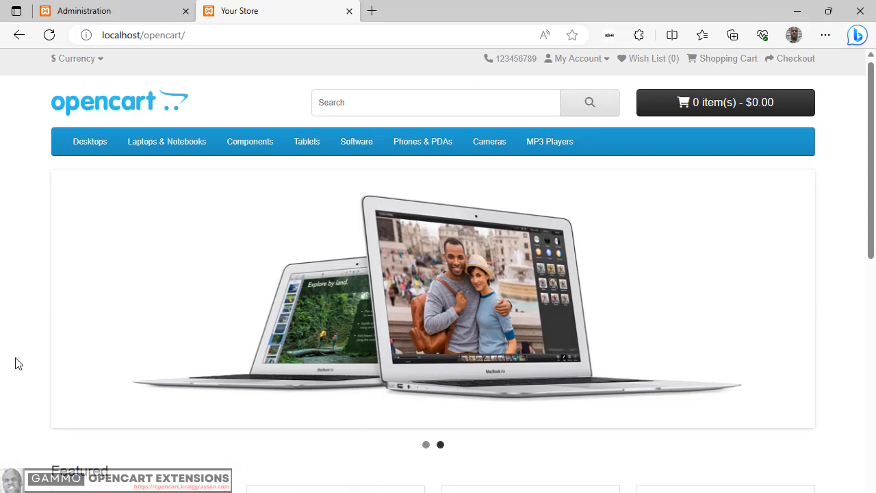
pyautogui.scroll(-5, 16, 362)
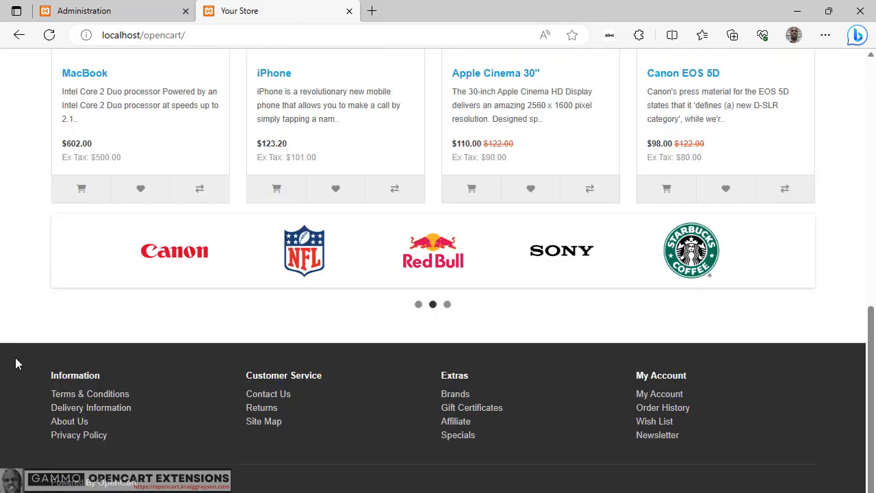
pyautogui.scroll(5, 16, 361)
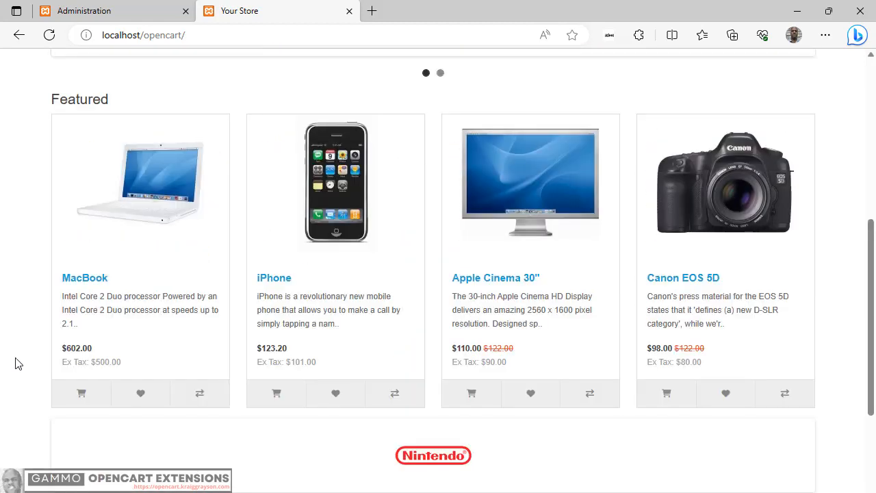
pyautogui.scroll(3, 18, 364)
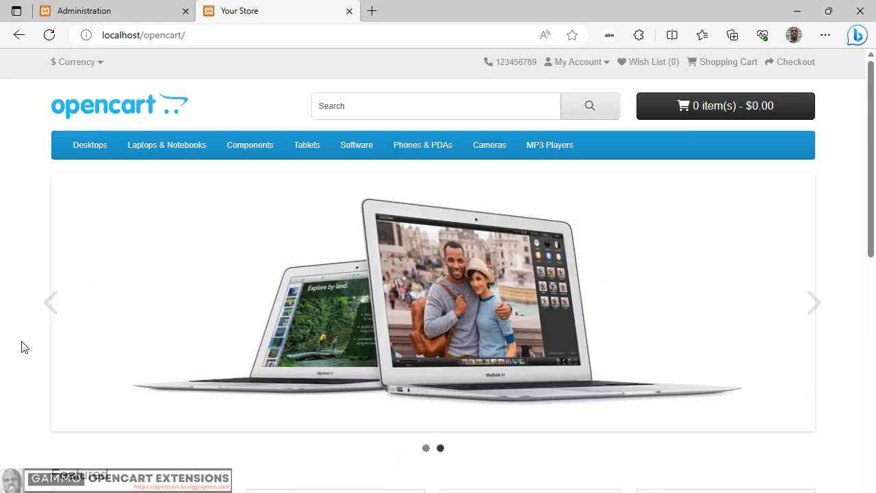
pyautogui.scroll(-3, 22, 347)
pyautogui.scroll(-5, 22, 348)
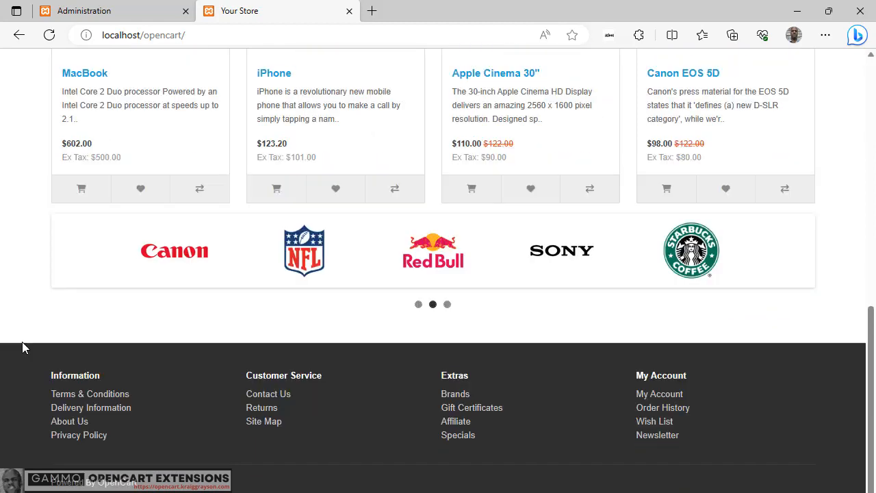
pyautogui.scroll(2, 22, 346)
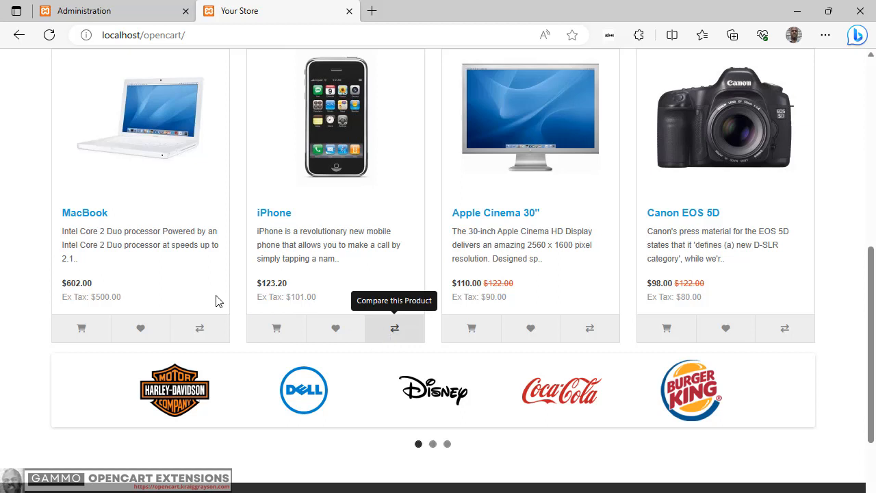
pyautogui.click(80, 327)
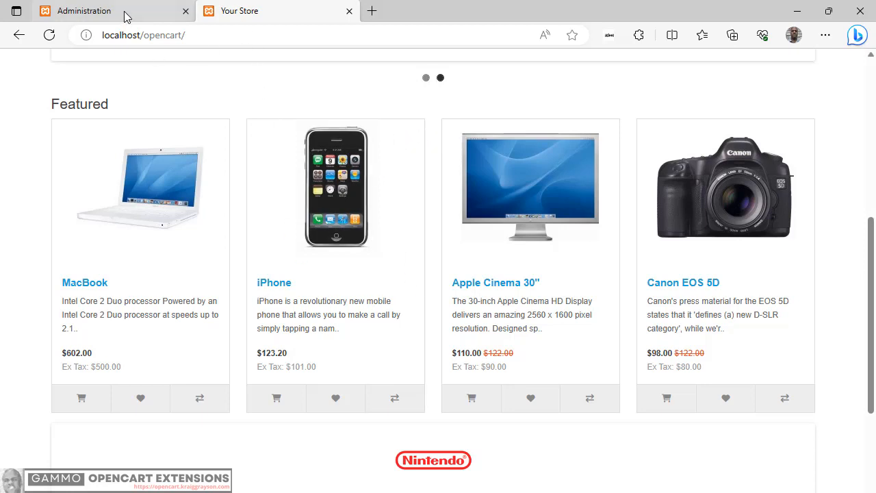
# Step: Switch to the store's Administration login page and make the username field ready for entry
pyautogui.moveTo(124, 16)
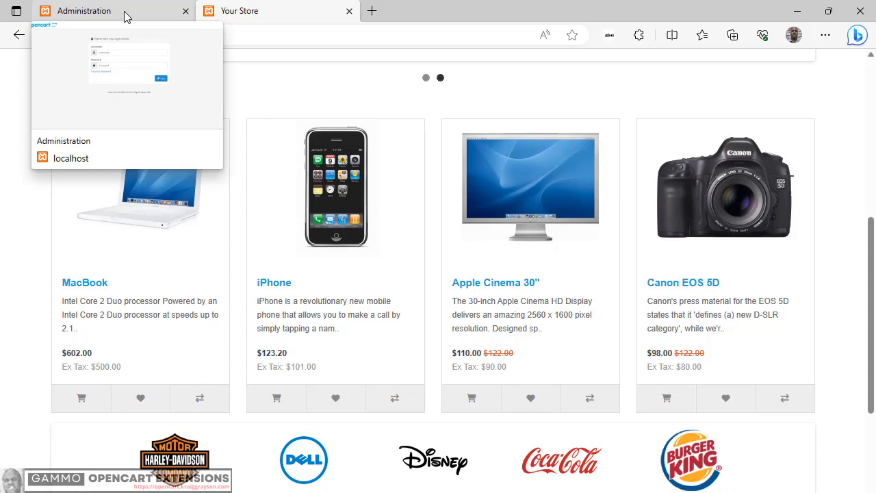
pyautogui.click(124, 16)
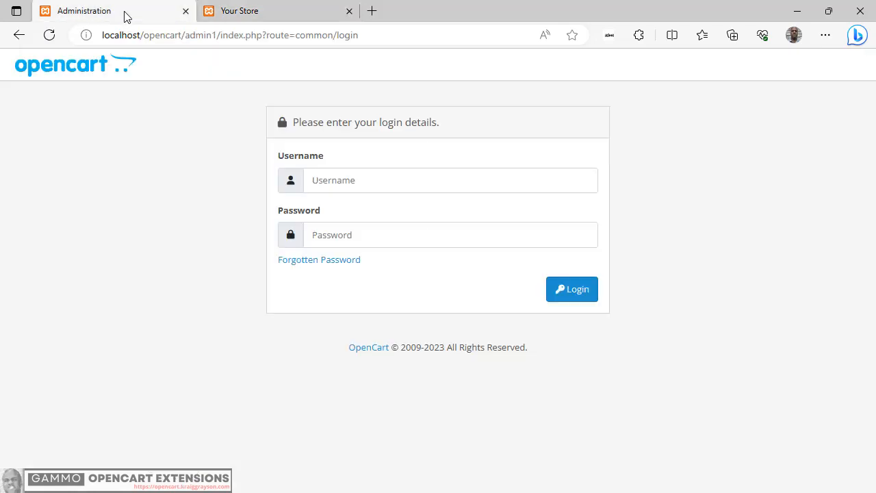
pyautogui.click(388, 175)
pyautogui.click(388, 176)
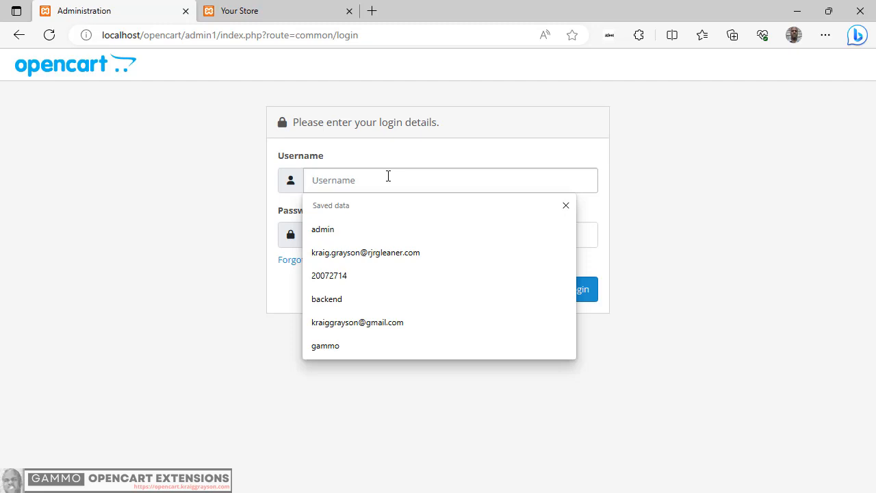
pyautogui.write('A')
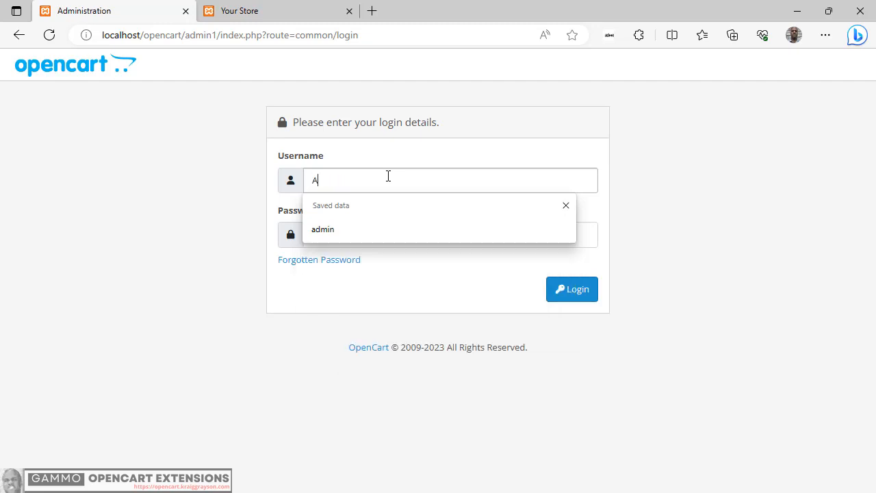
pyautogui.write('DMIN')
pyautogui.press('BackSpace')
pyautogui.press('BackSpace')
pyautogui.press('BackSpace')
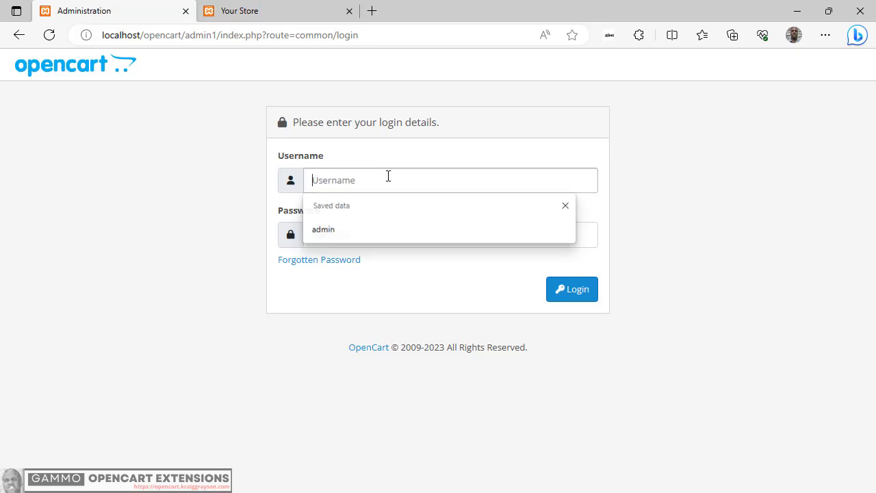
# Step: Log in to the administration with the username admin and the account password
pyautogui.write('a')
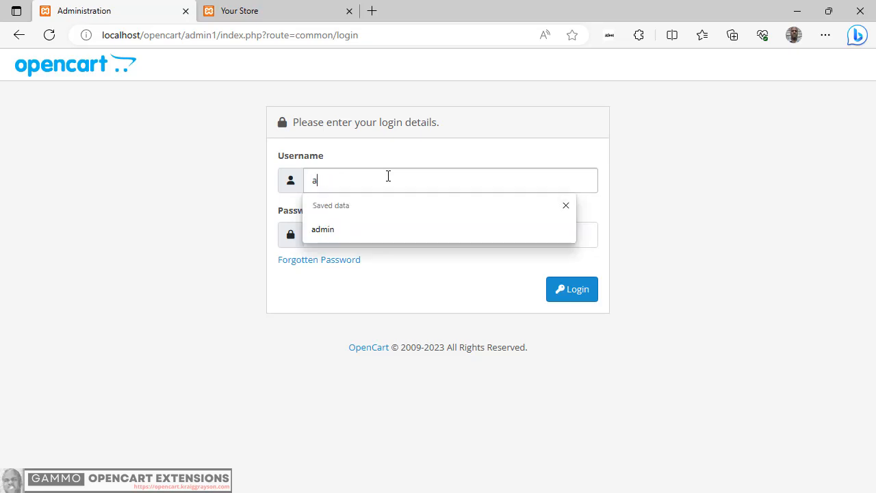
pyautogui.write('dmin')
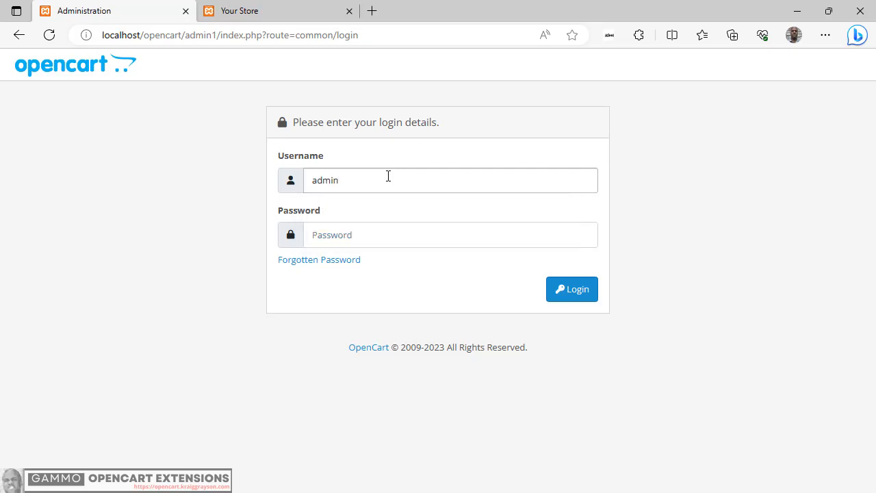
pyautogui.press('Tab')
pyautogui.write('a')
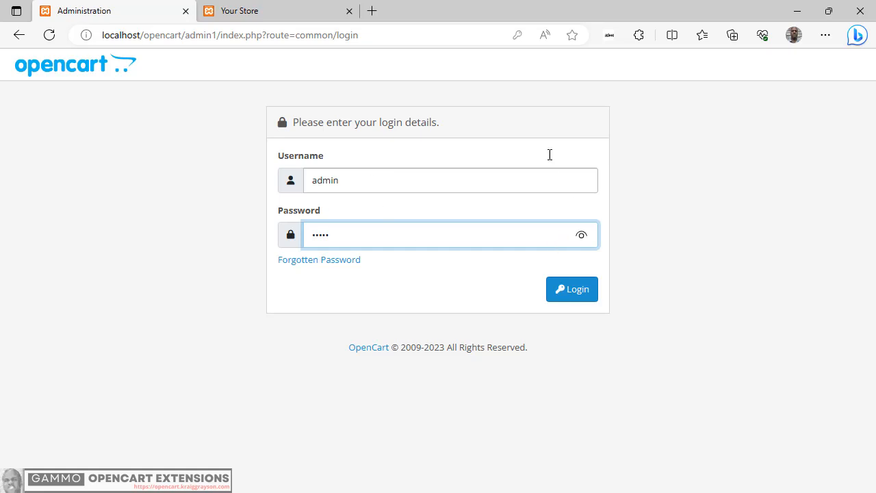
pyautogui.click(578, 295)
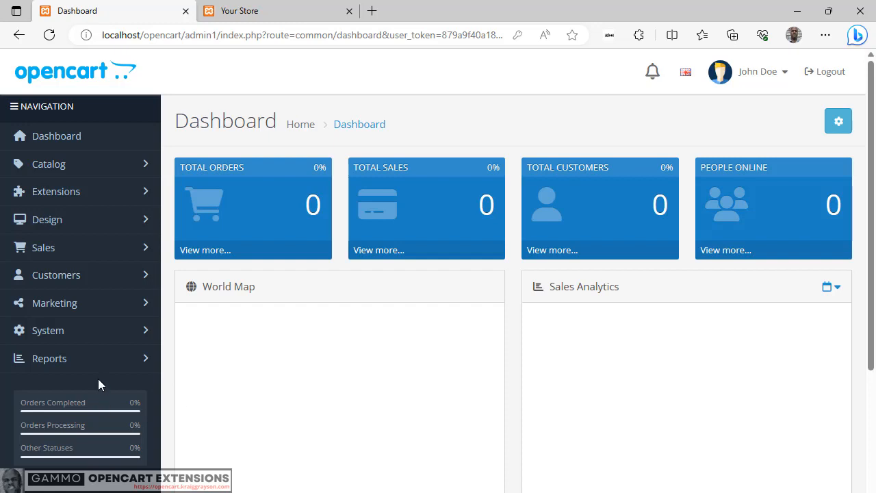
# Step: Open the product list from the store catalog
pyautogui.click(62, 169)
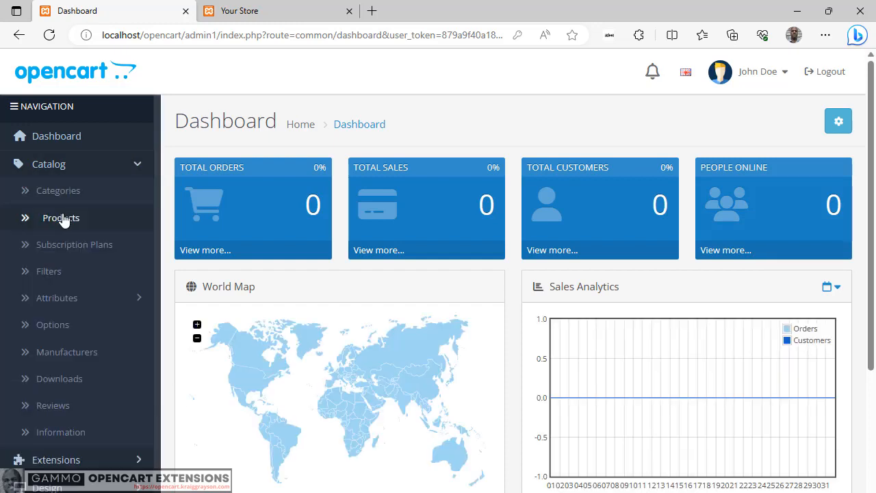
pyautogui.click(63, 219)
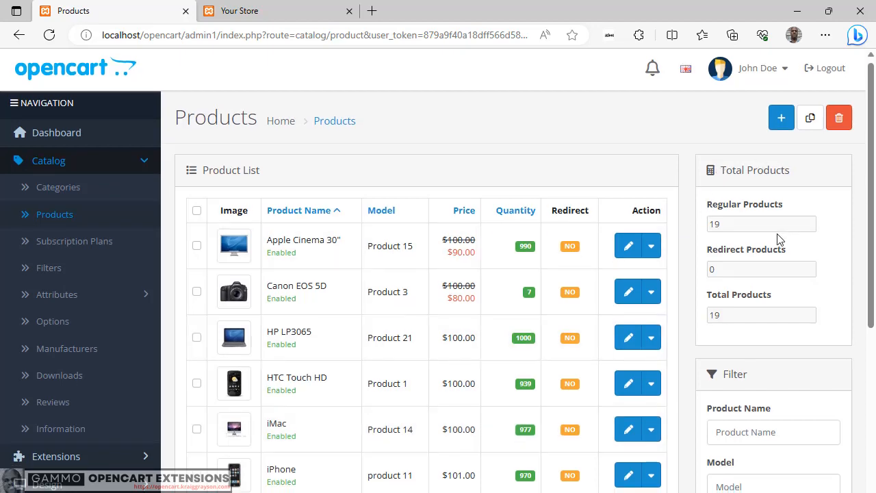
# Step: Examine the product list's totals, filter fields and Redirect column, and check the featured products on the storefront
pyautogui.scroll(-2, 773, 240)
pyautogui.scroll(-1, 760, 260)
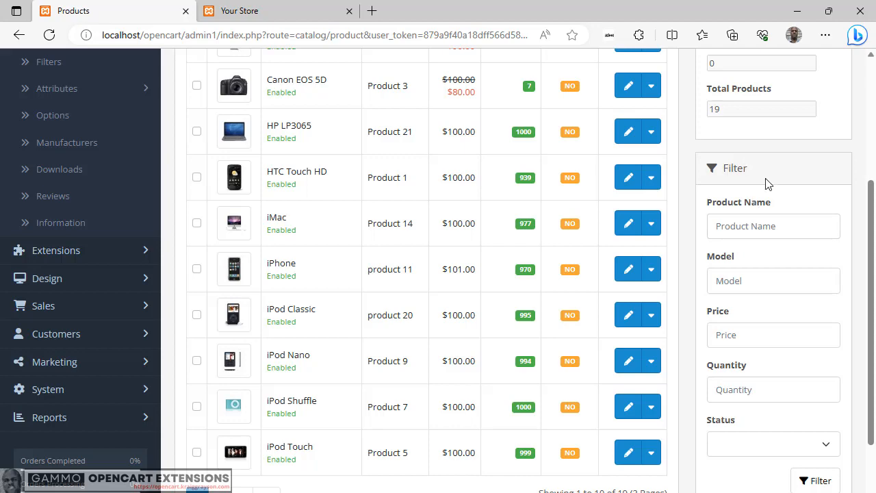
pyautogui.scroll(-1, 750, 338)
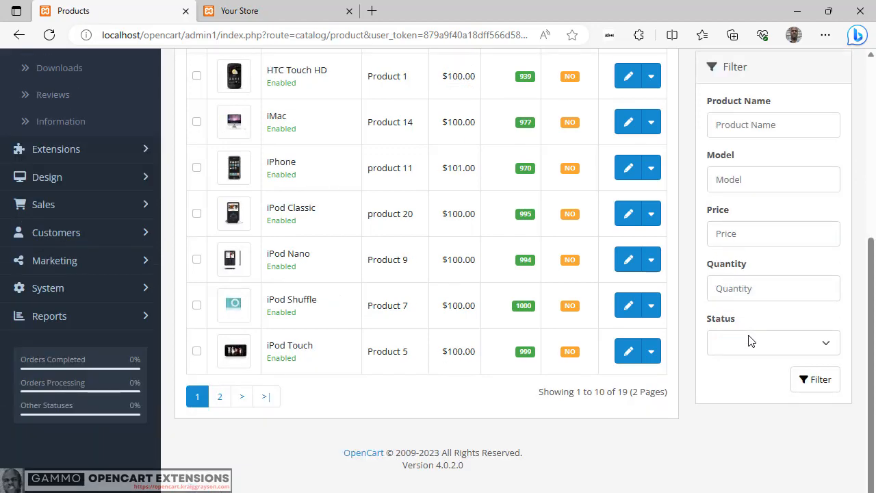
pyautogui.scroll(2, 749, 338)
pyautogui.scroll(2, 749, 335)
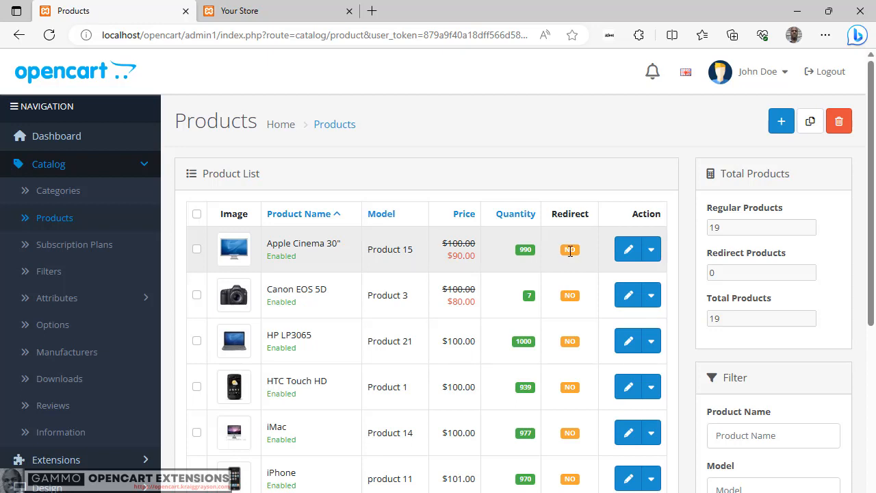
pyautogui.scroll(-1, 570, 251)
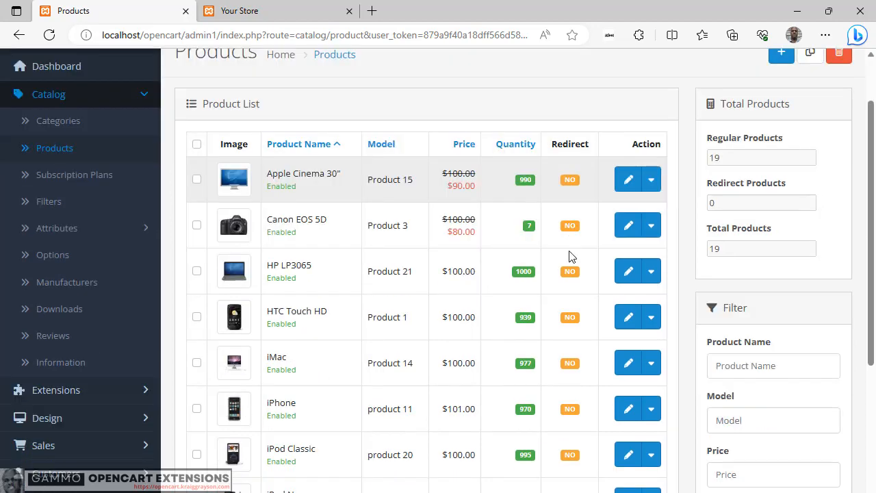
pyautogui.scroll(-3, 568, 250)
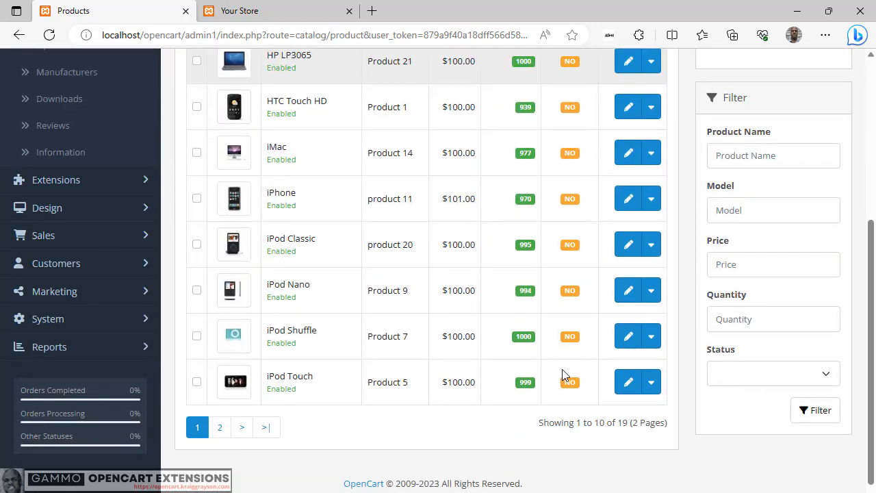
pyautogui.scroll(2, 560, 370)
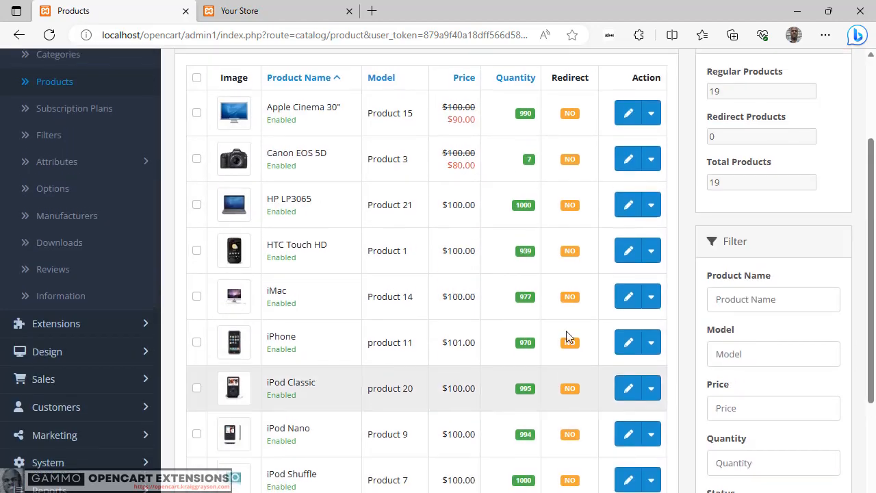
pyautogui.scroll(2, 575, 235)
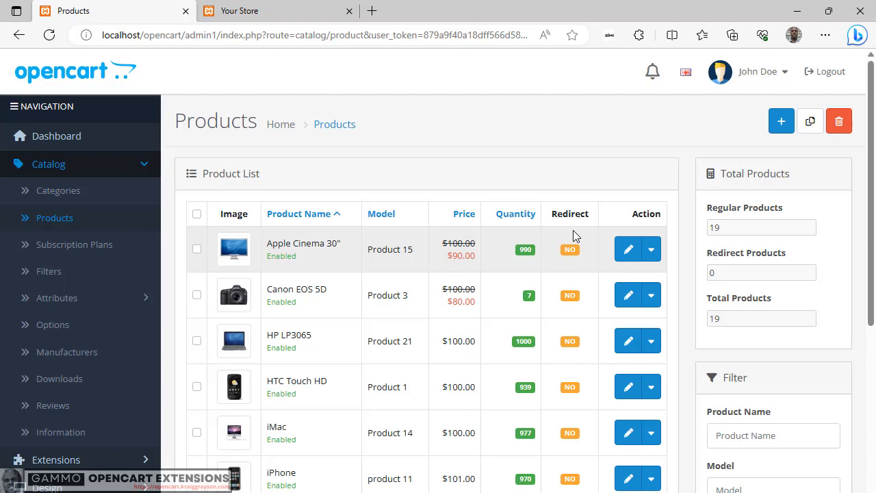
pyautogui.click(243, 15)
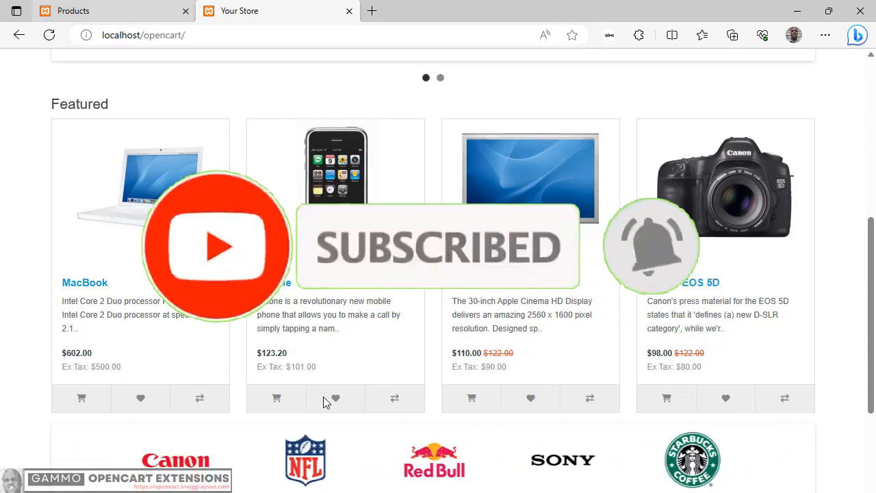
pyautogui.click(144, 7)
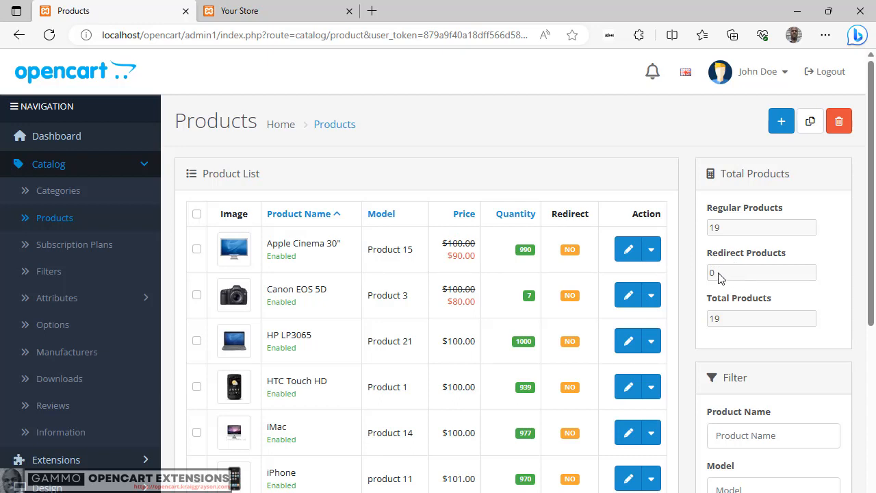
# Step: Open the Apple Cinema 30" product for editing and show its Links settings
pyautogui.click(629, 252)
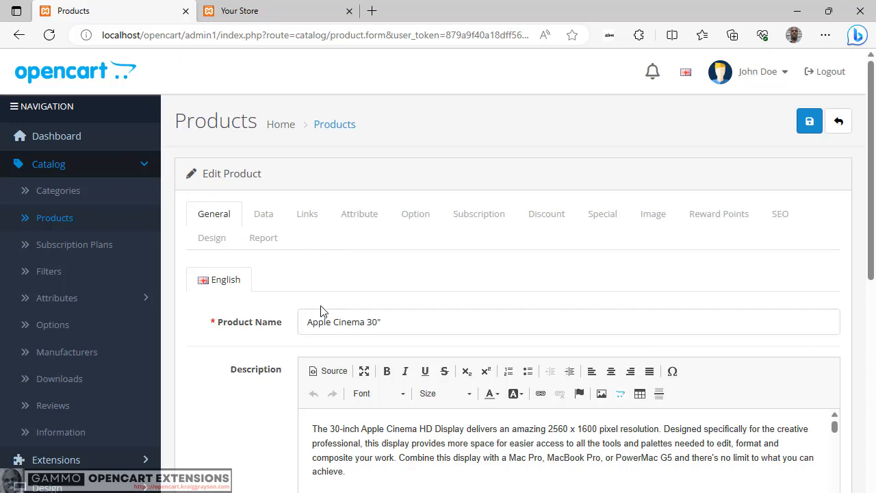
pyautogui.scroll(-7, 309, 376)
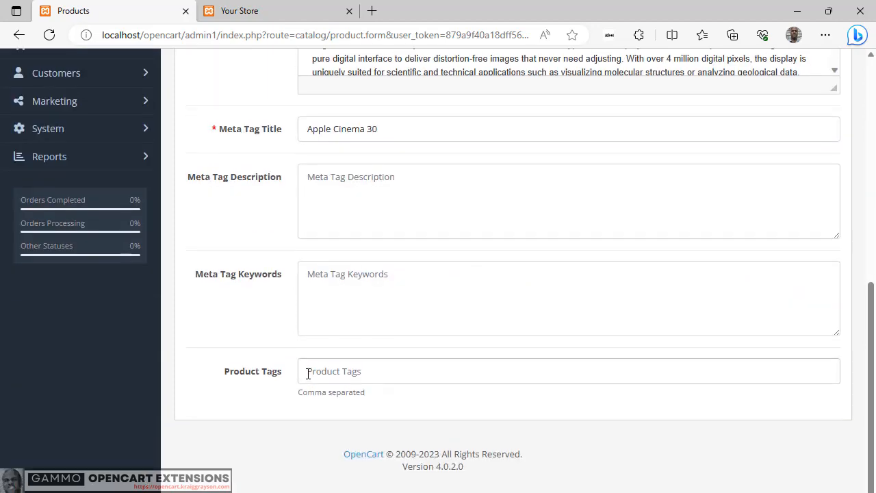
pyautogui.scroll(10, 308, 373)
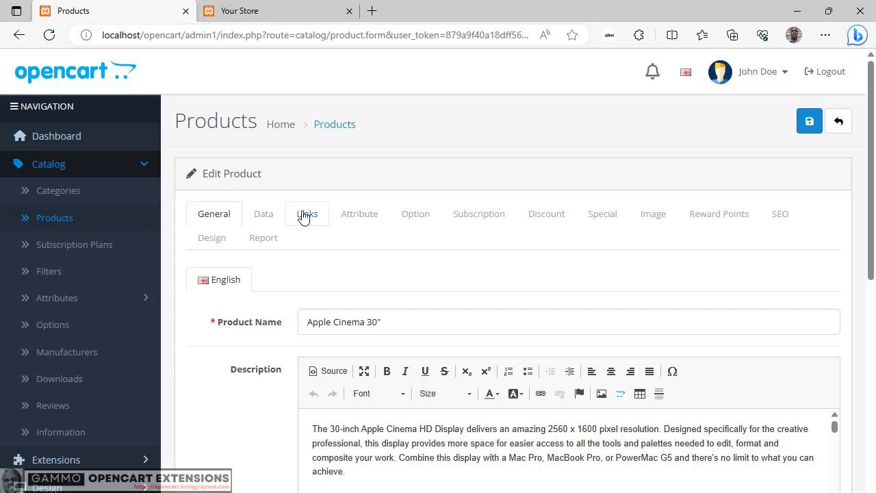
pyautogui.click(303, 216)
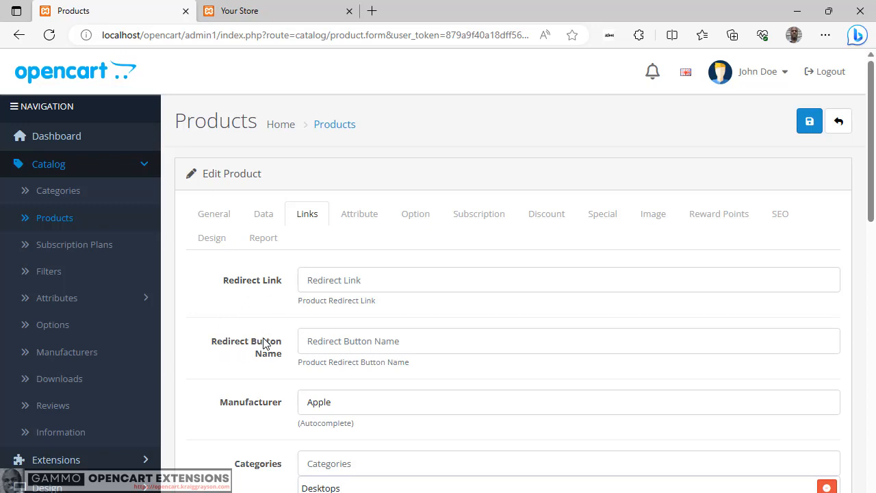
# Step: Examine the Redirect Link and Redirect Button Name fields, and check the Apple Cinema 30" add-to-cart option on the storefront
pyautogui.click(319, 280)
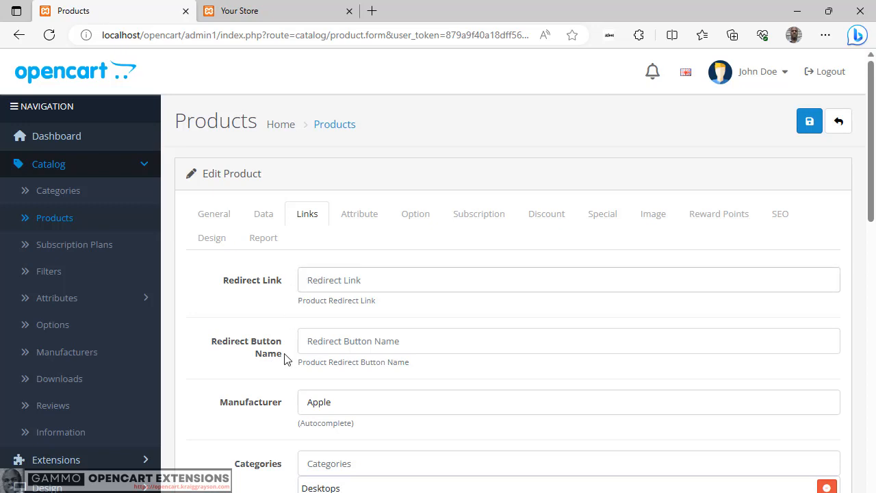
pyautogui.click(336, 342)
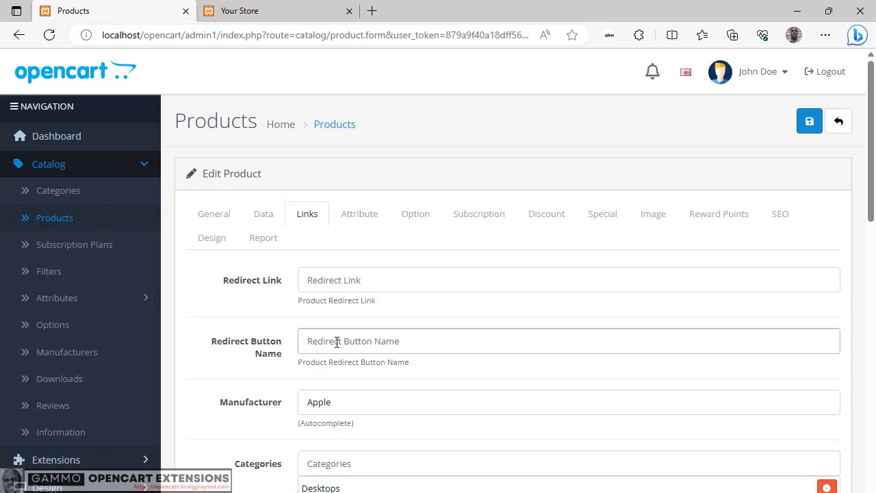
pyautogui.click(274, 13)
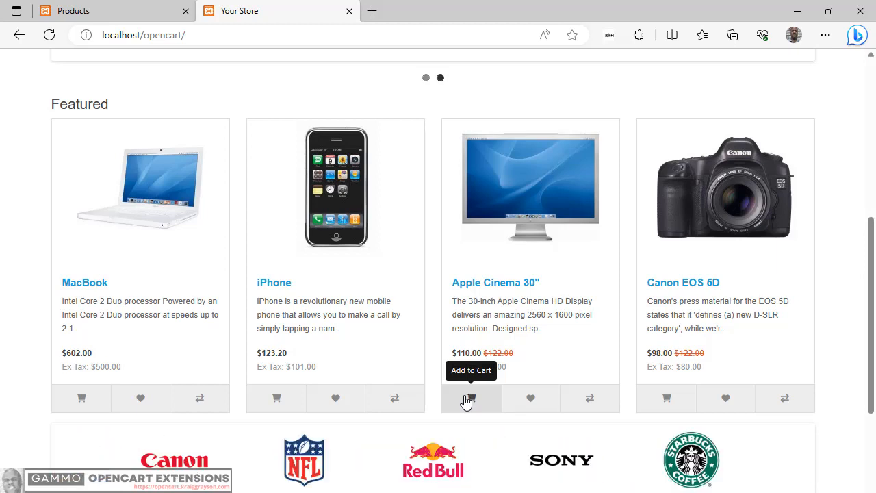
pyautogui.click(137, 9)
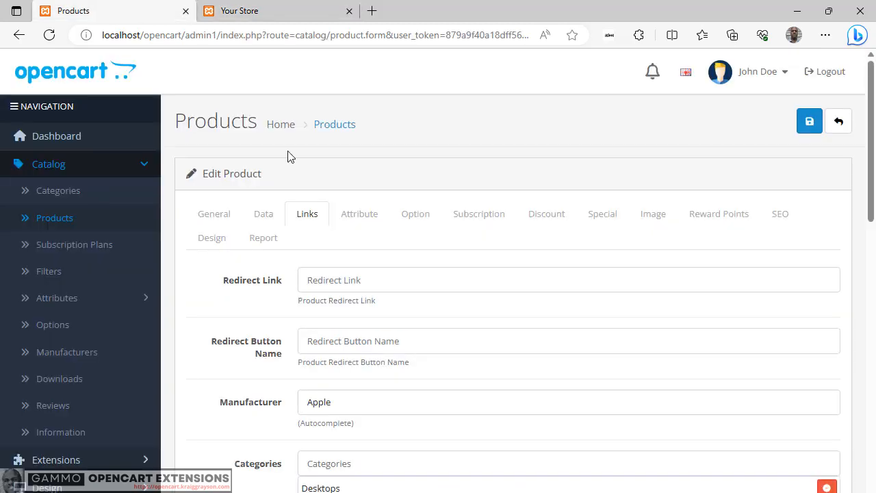
pyautogui.click(366, 279)
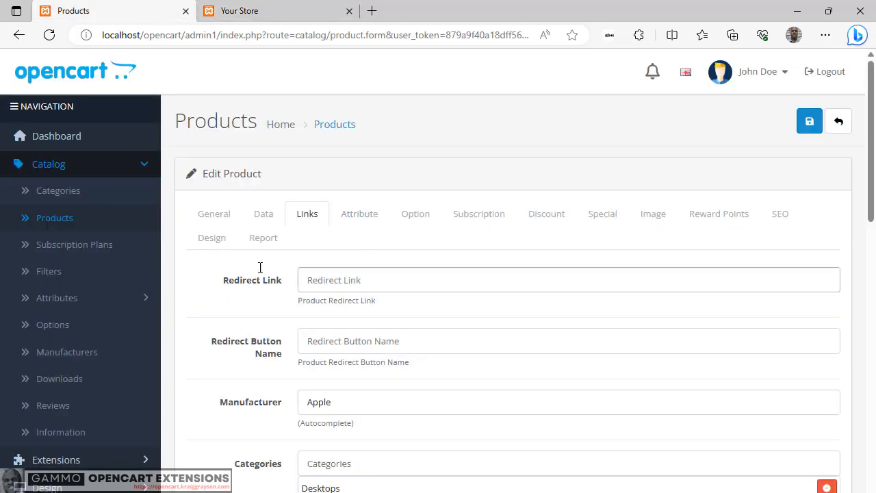
pyautogui.write('https://america.com')
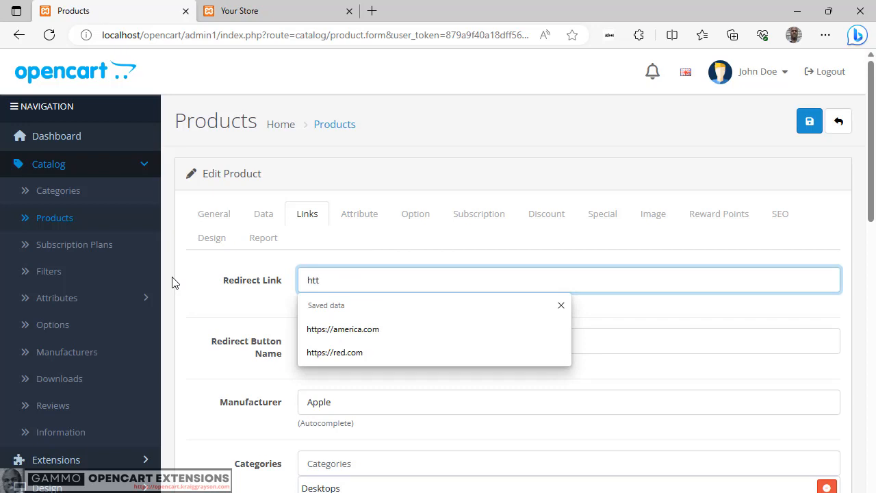
pyautogui.click(342, 329)
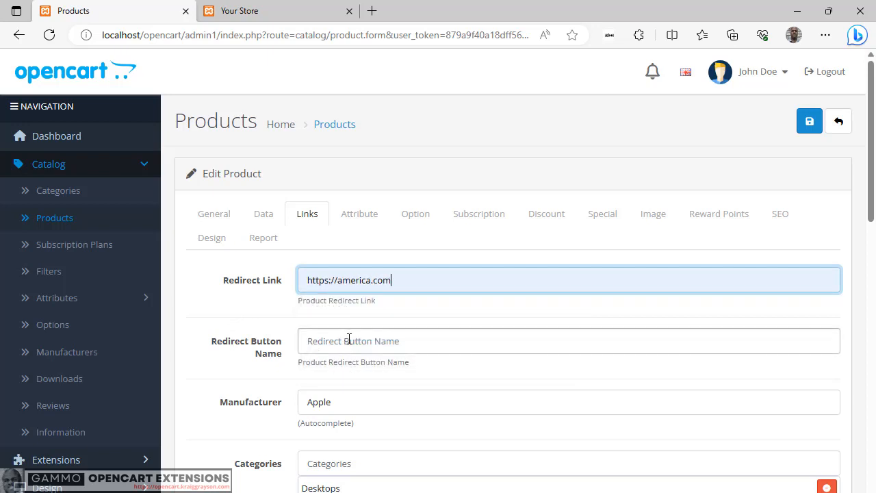
pyautogui.click(349, 338)
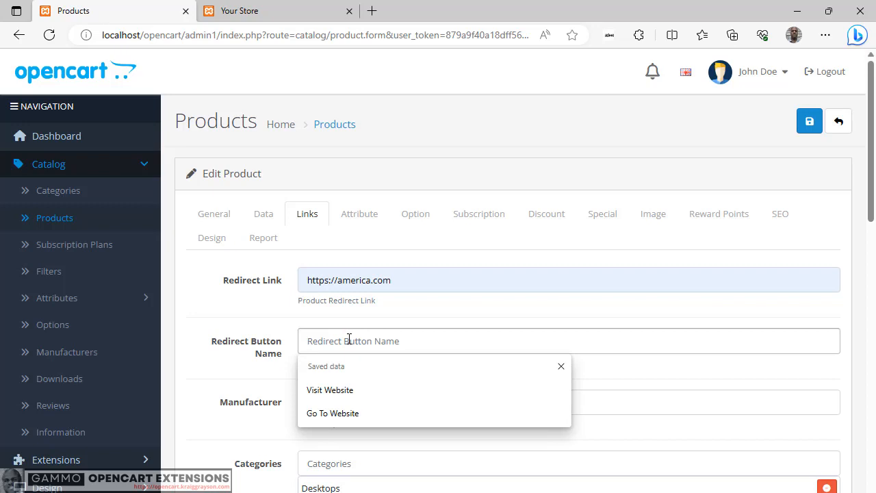
pyautogui.click(330, 391)
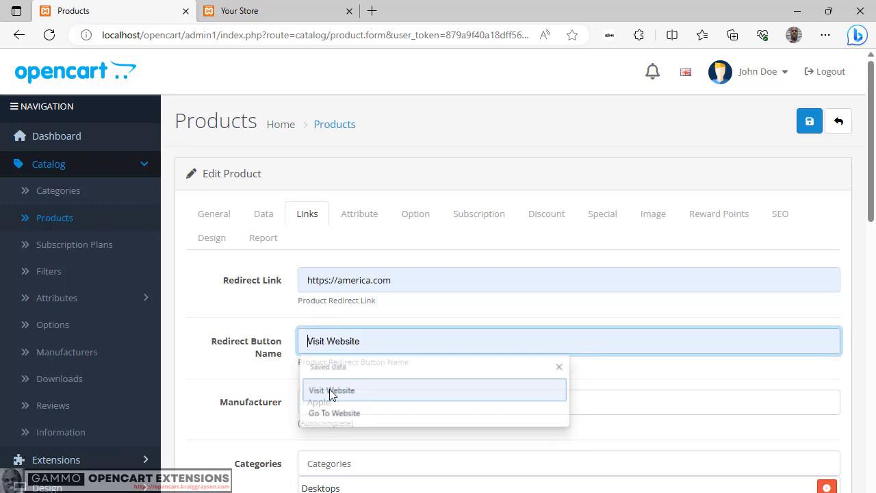
pyautogui.click(183, 351)
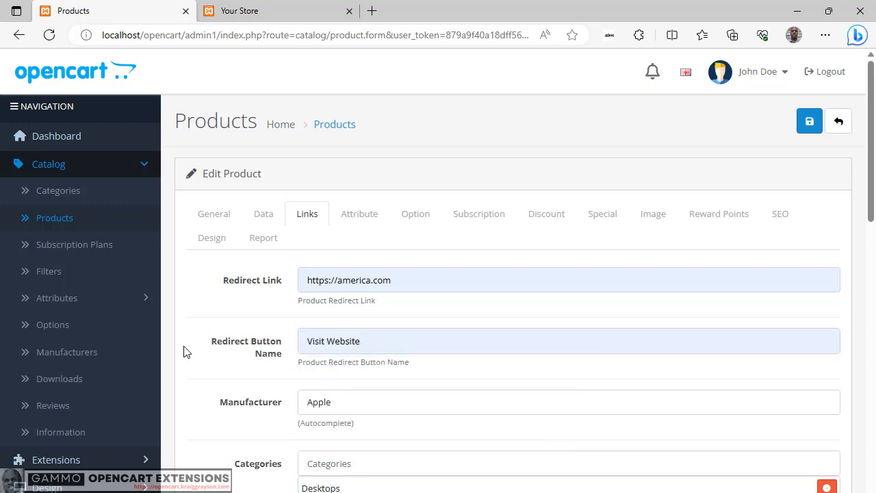
pyautogui.click(807, 124)
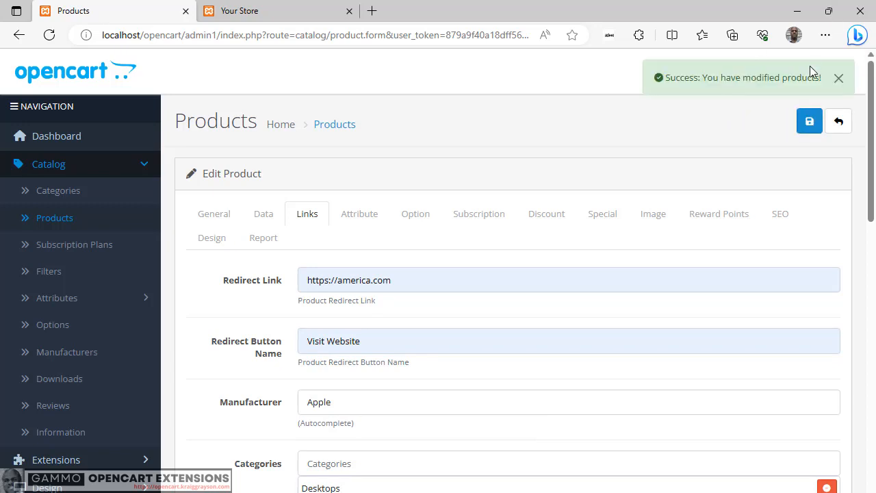
pyautogui.click(838, 122)
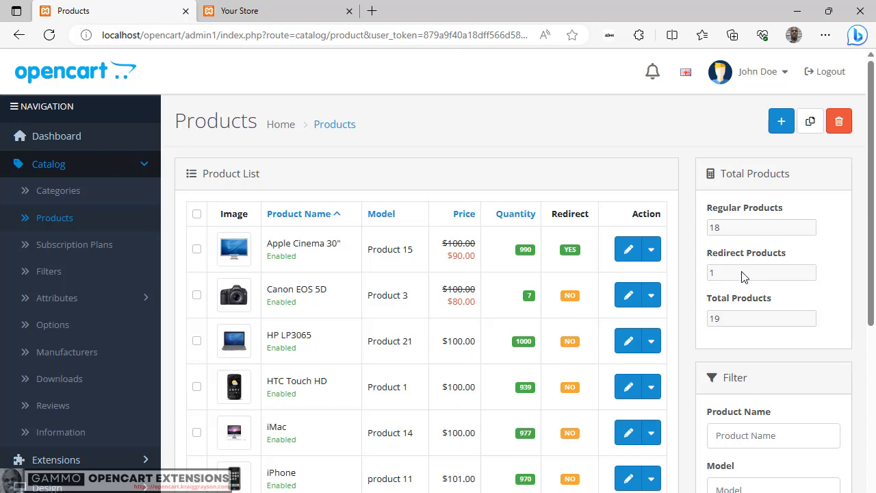
# Step: Refresh the storefront and check the Apple Cinema 30" redirect button among the featured products
pyautogui.click(288, 10)
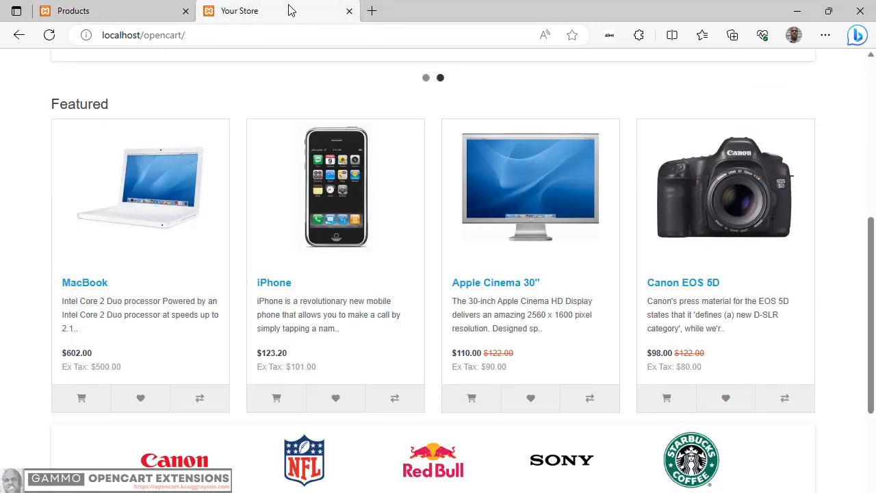
pyautogui.click(48, 36)
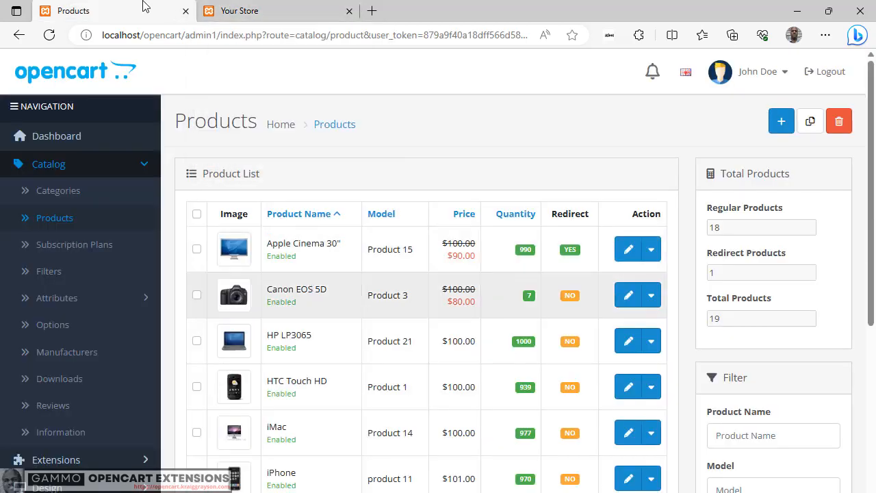
pyautogui.click(255, 11)
# Step: Open the Canon EOS 5D product from the admin product list for editing and show its Links settings
pyautogui.click(132, 21)
pyautogui.click(629, 303)
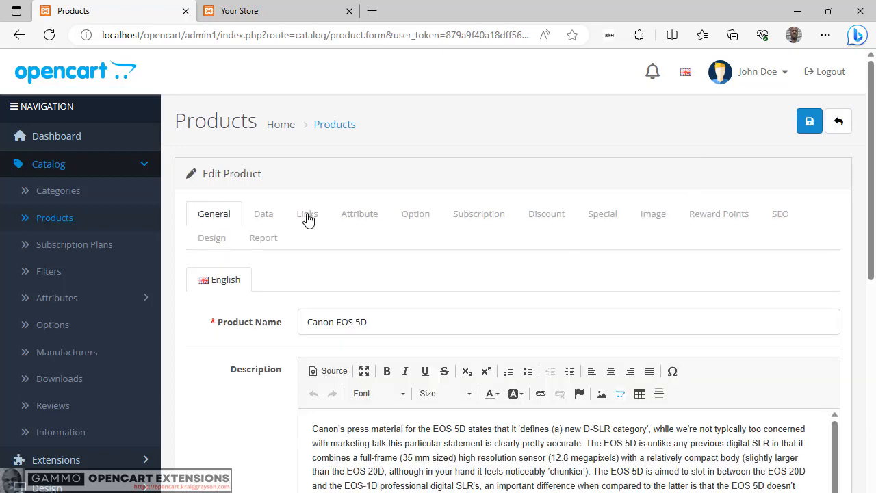
pyautogui.click(307, 216)
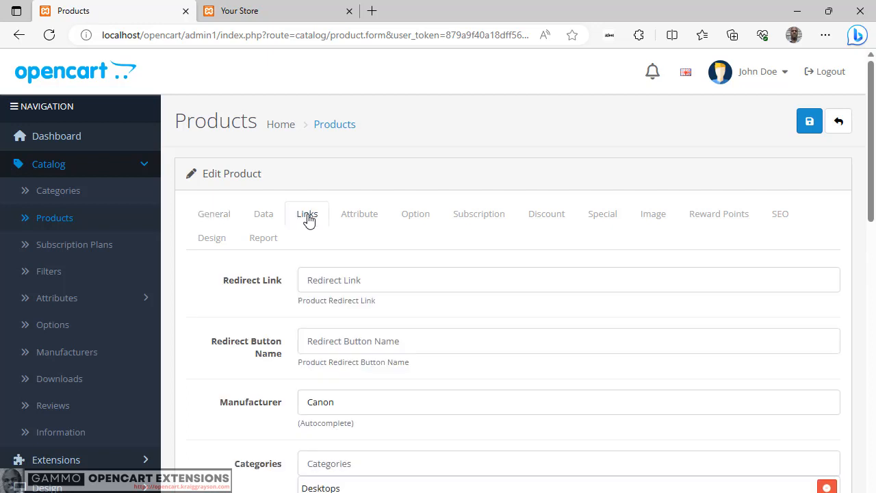
pyautogui.click(382, 282)
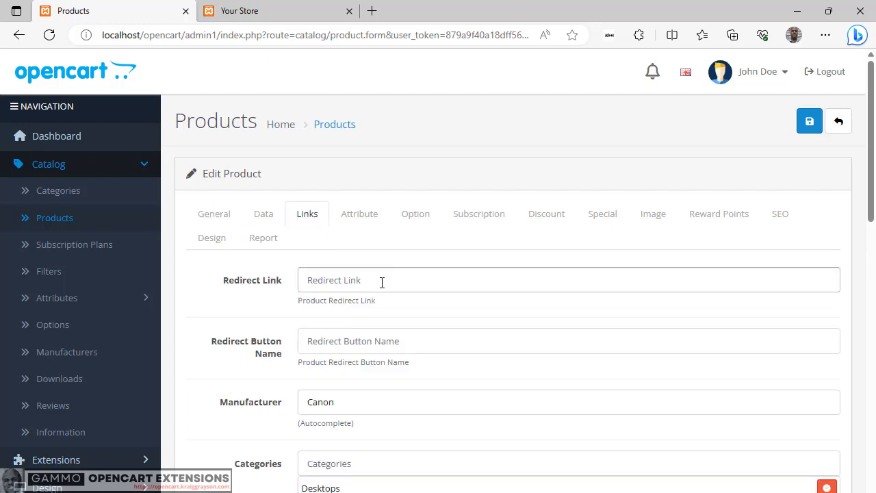
pyautogui.click(382, 282)
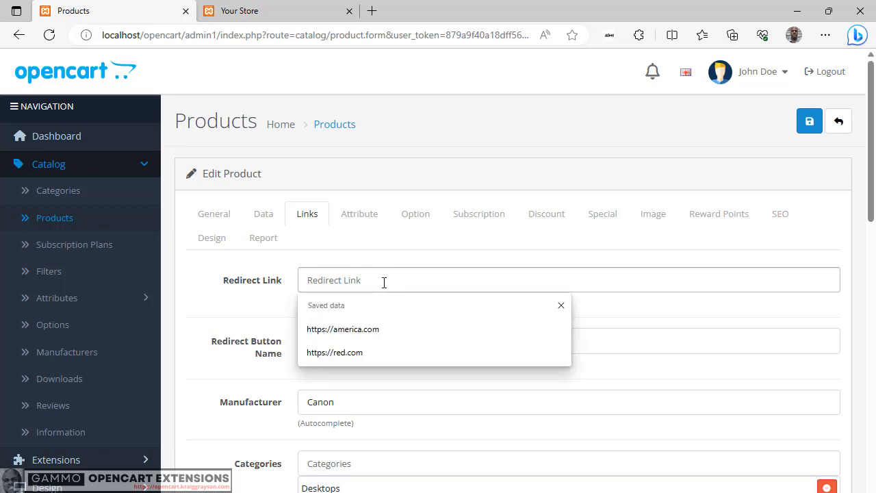
pyautogui.click(363, 355)
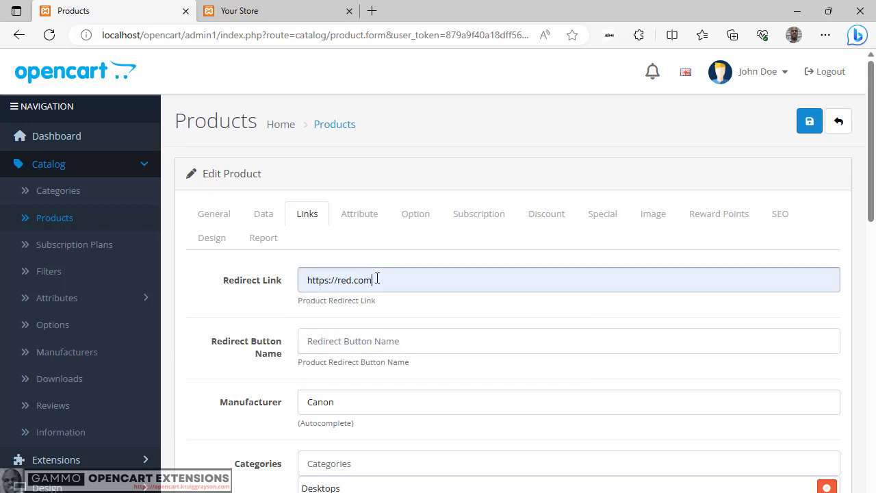
pyautogui.click(375, 340)
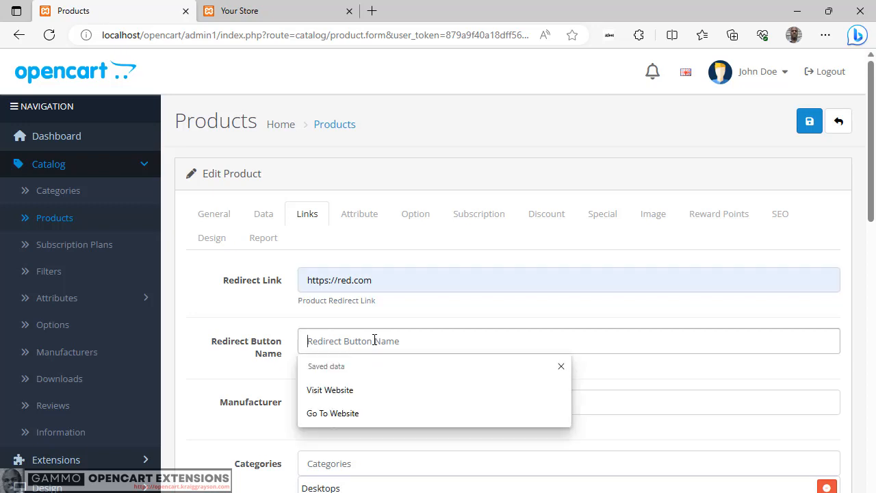
pyautogui.click(359, 414)
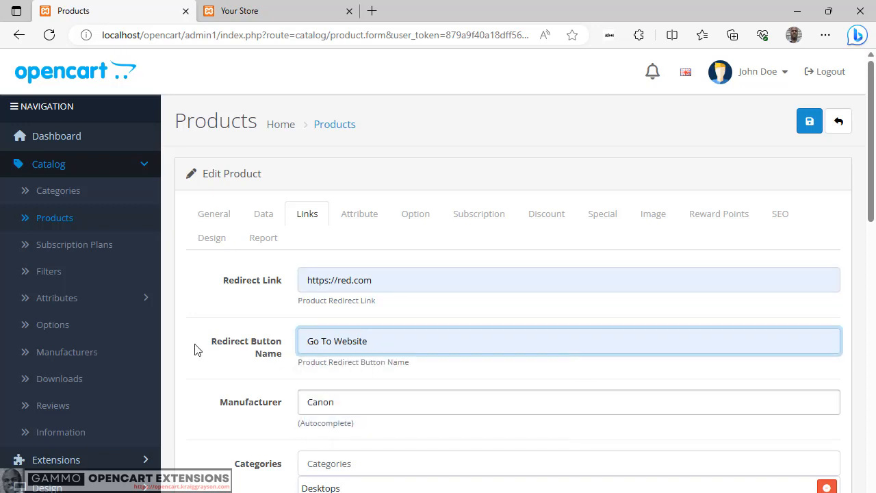
pyautogui.click(167, 349)
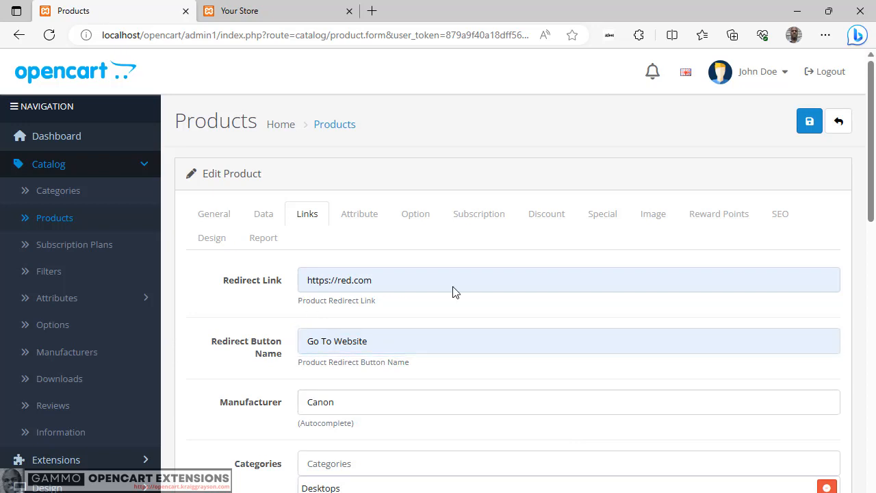
pyautogui.click(810, 129)
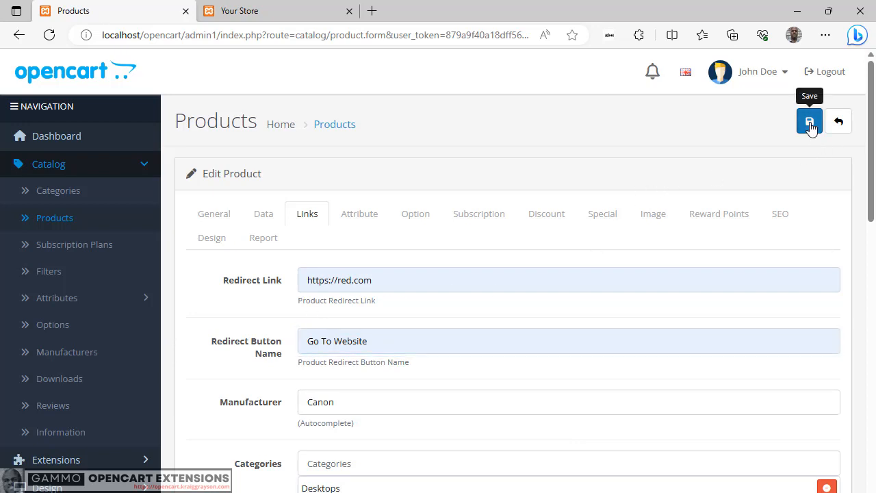
pyautogui.click(810, 129)
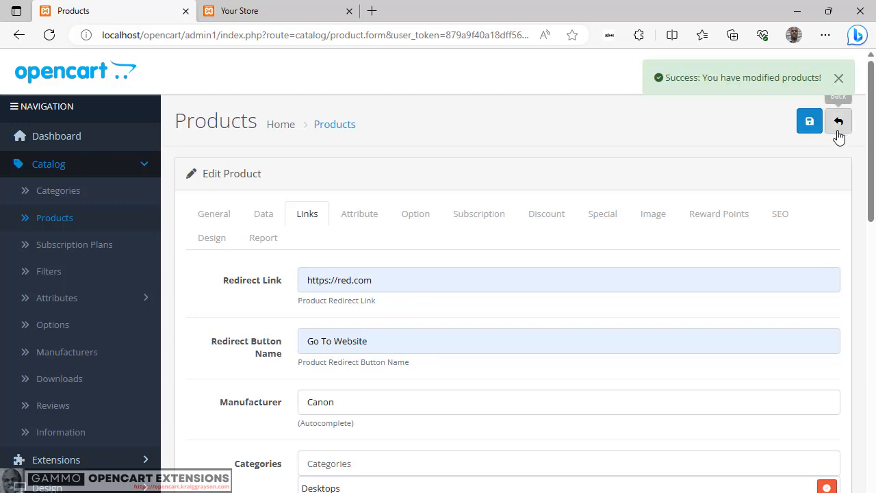
pyautogui.click(838, 131)
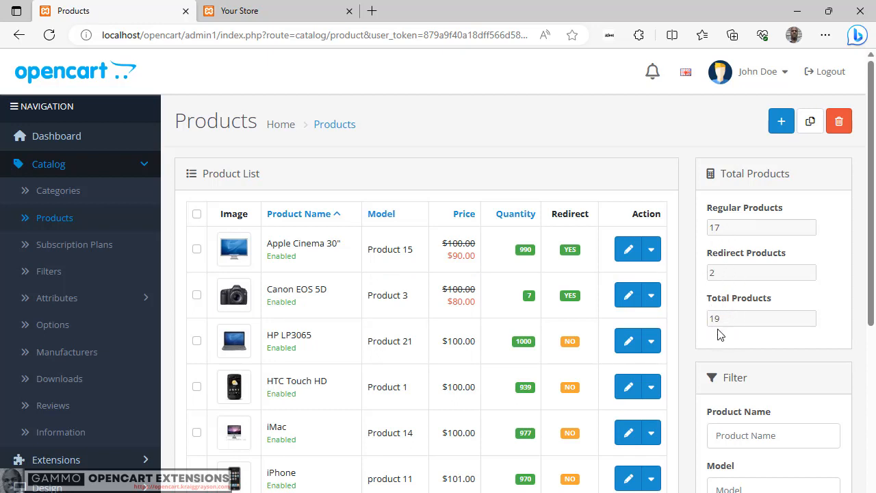
# Step: Refresh the storefront to check the Canon EOS 5D redirect button, and return to the admin product list
pyautogui.click(270, 15)
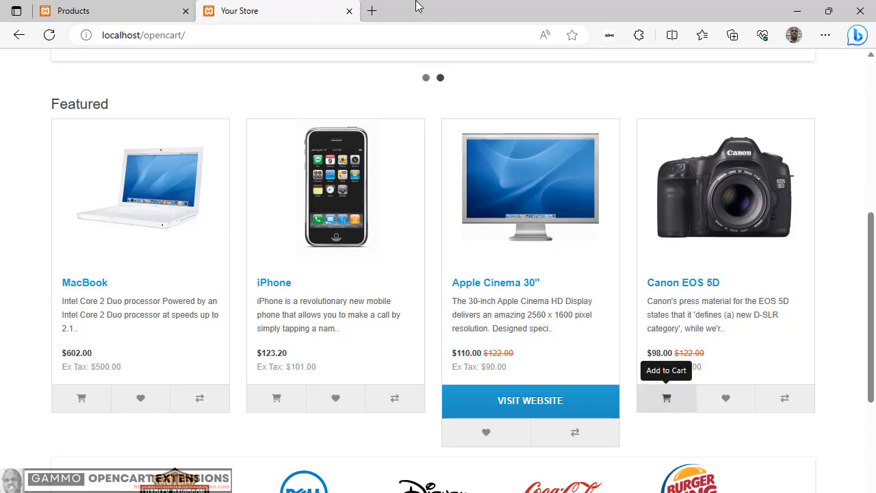
pyautogui.click(52, 35)
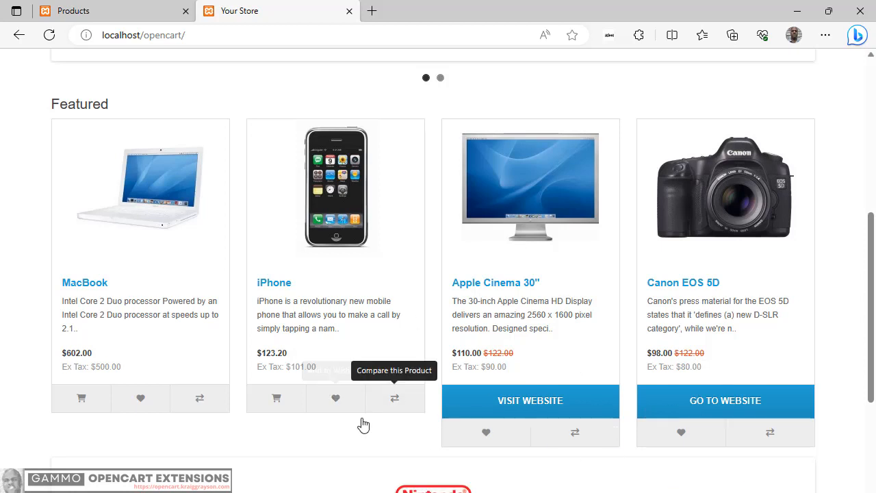
pyautogui.click(137, 18)
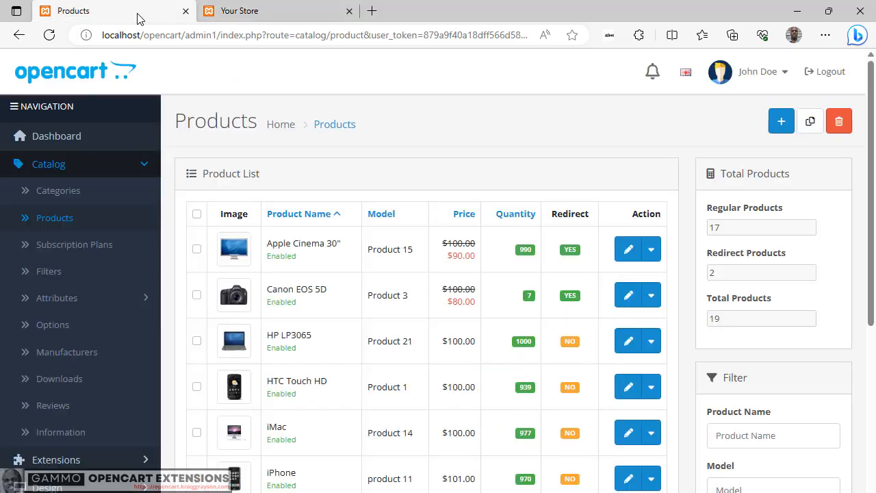